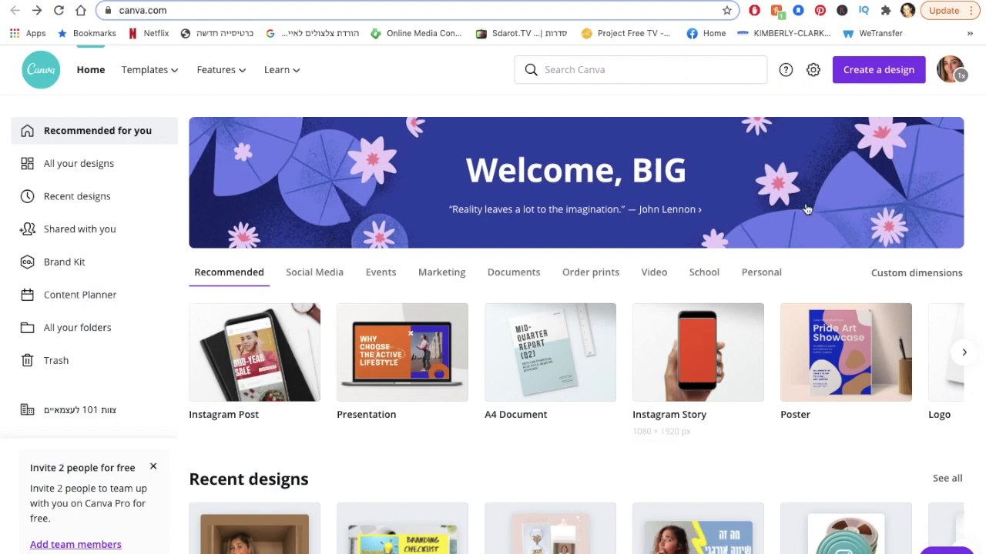
Open the Search Canva field to show recent and suggested searches.
{"action": "left_click", "coordinate": [614, 77]}
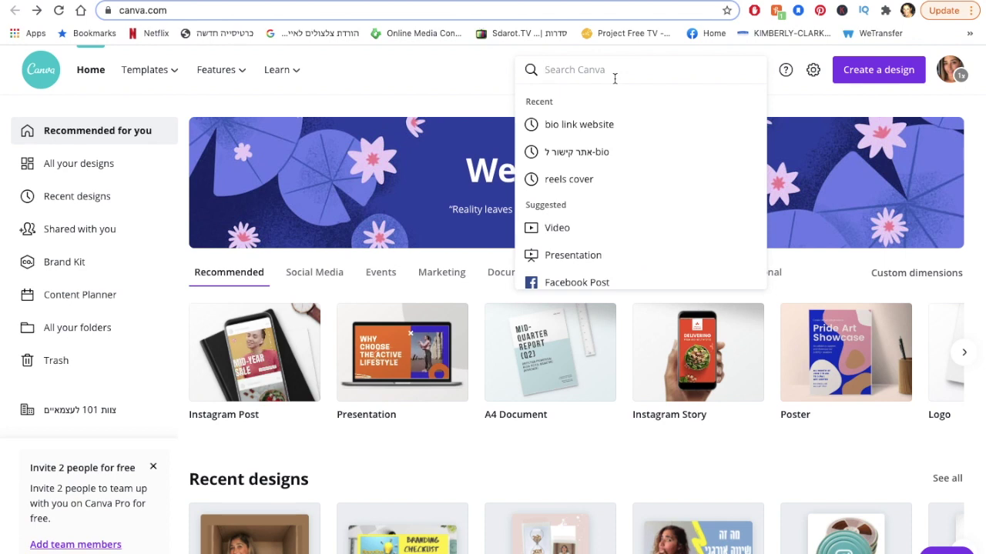
Search for 'Bio Link Website' and scroll through the template results and back up.
{"action": "type", "text": "Bio Link Website"}
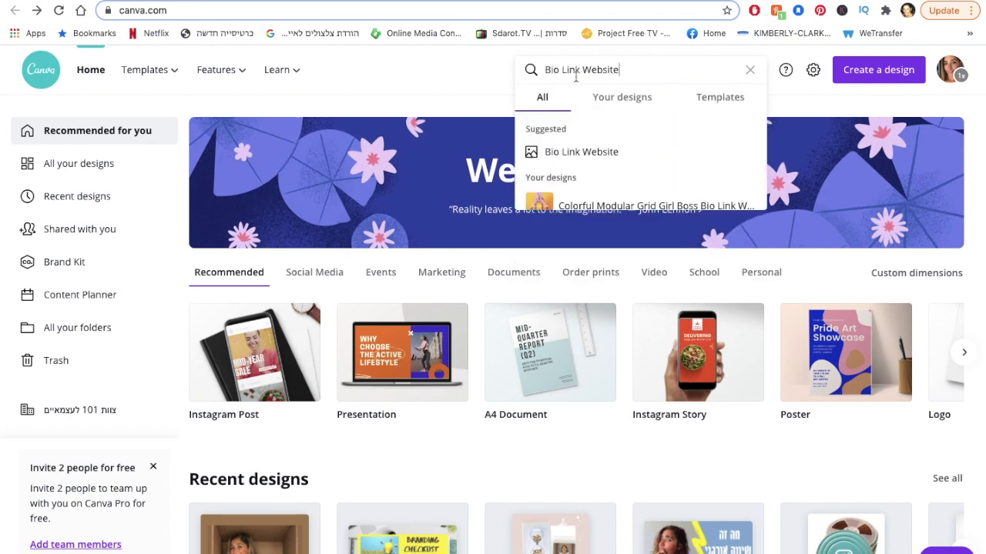
{"action": "key", "text": "Return"}
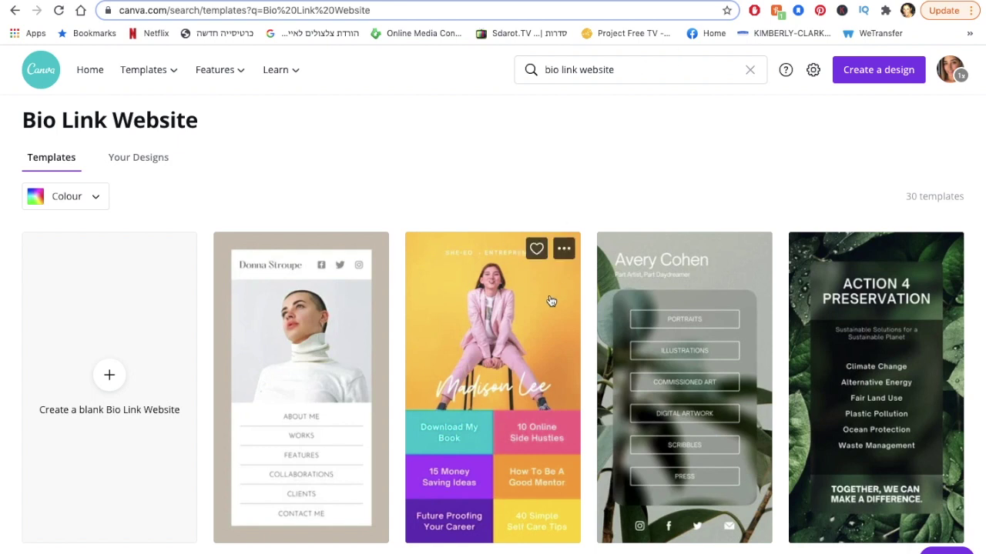
{"action": "scroll", "coordinate": [551, 300], "scroll_direction": "down", "scroll_amount": 1}
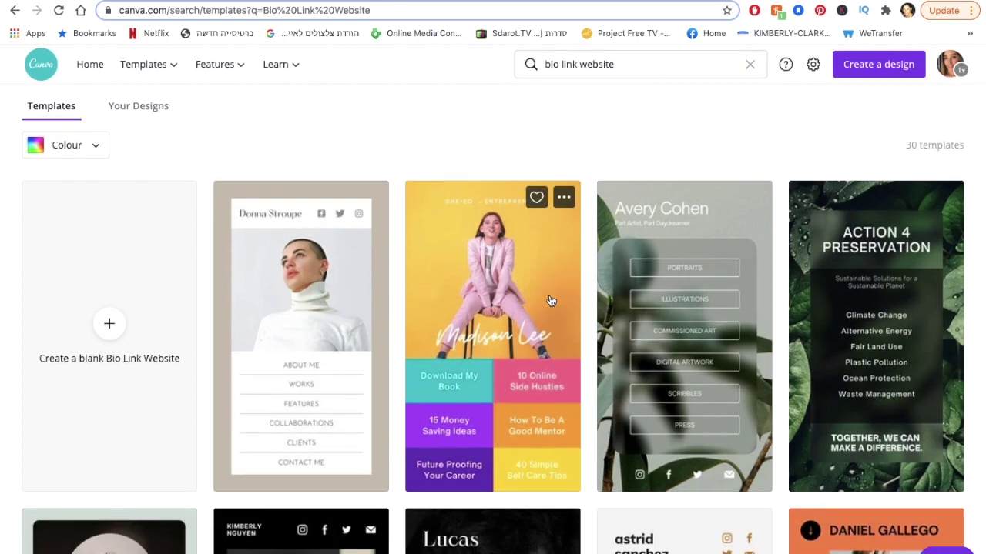
{"action": "scroll", "coordinate": [552, 300], "scroll_direction": "down", "scroll_amount": 2}
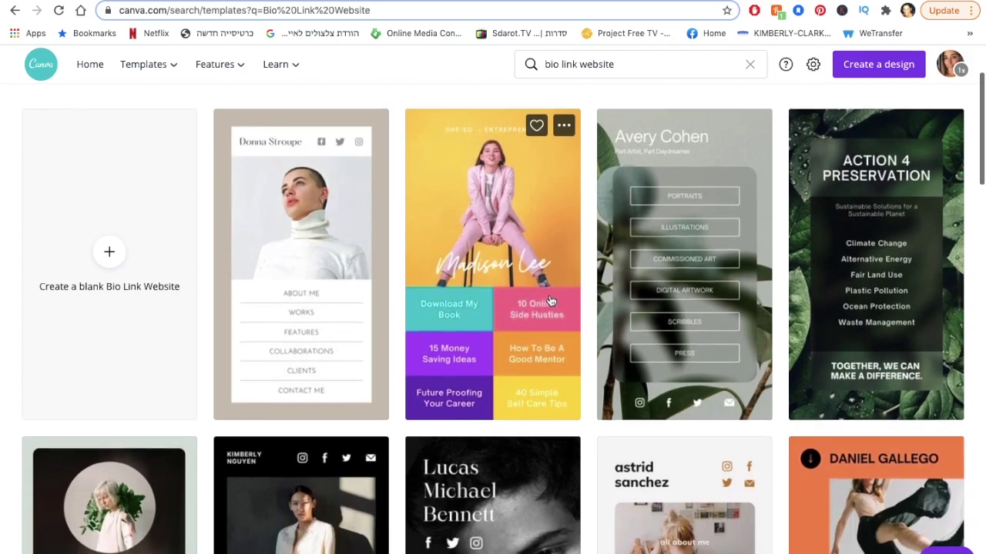
{"action": "scroll", "coordinate": [551, 301], "scroll_direction": "down", "scroll_amount": 3}
{"action": "scroll", "coordinate": [552, 301], "scroll_direction": "down", "scroll_amount": 3}
{"action": "scroll", "coordinate": [551, 301], "scroll_direction": "down", "scroll_amount": 2}
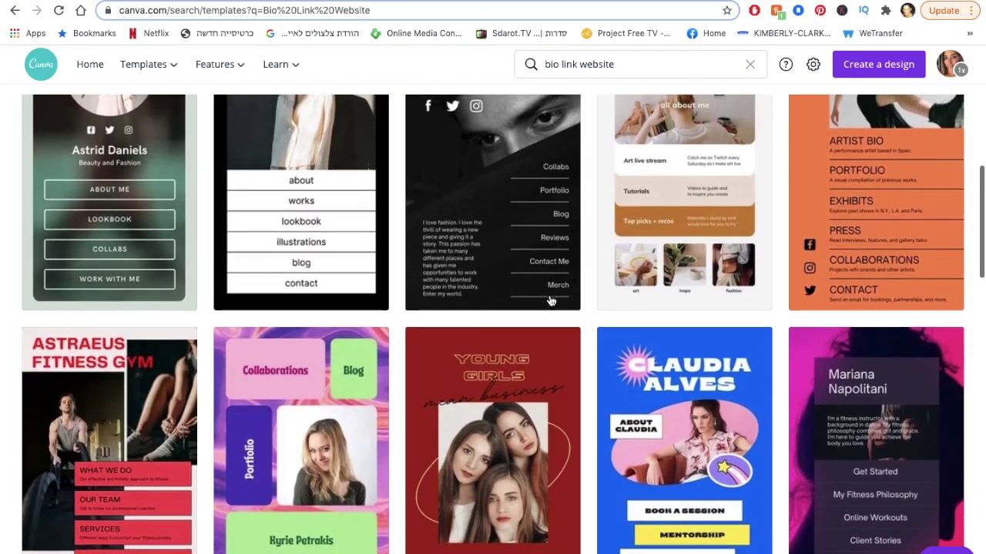
{"action": "scroll", "coordinate": [551, 301], "scroll_direction": "down", "scroll_amount": 2}
{"action": "scroll", "coordinate": [551, 300], "scroll_direction": "down", "scroll_amount": 4}
{"action": "scroll", "coordinate": [552, 300], "scroll_direction": "down", "scroll_amount": 2}
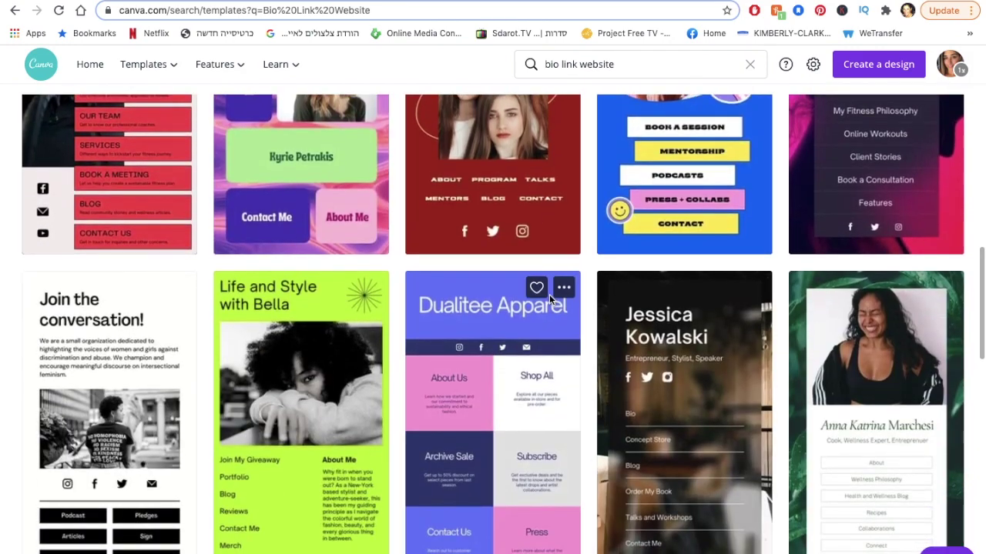
{"action": "scroll", "coordinate": [551, 300], "scroll_direction": "down", "scroll_amount": 3}
{"action": "scroll", "coordinate": [552, 300], "scroll_direction": "up", "scroll_amount": 9}
{"action": "scroll", "coordinate": [551, 300], "scroll_direction": "up", "scroll_amount": 5}
{"action": "scroll", "coordinate": [551, 300], "scroll_direction": "up", "scroll_amount": 3}
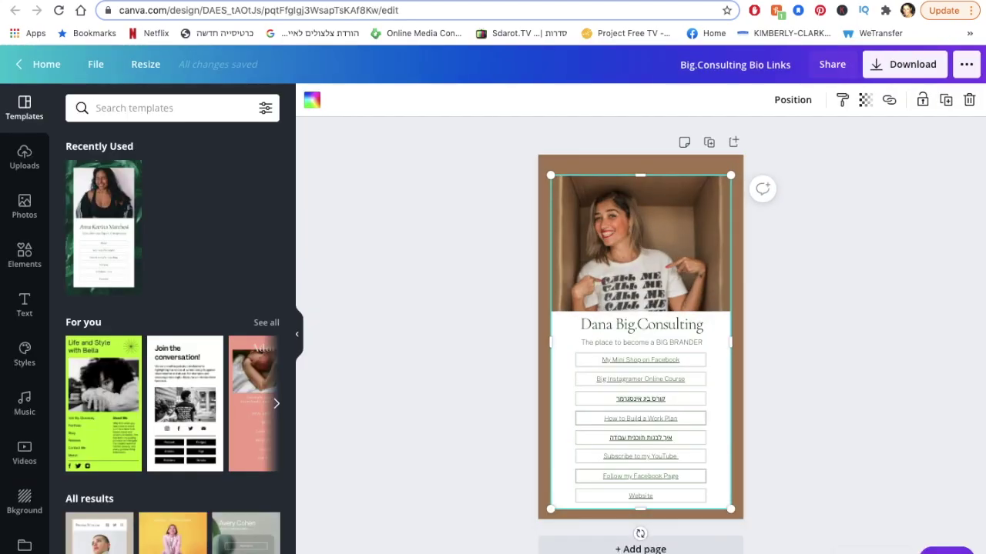
Click off the woman's photo to select the whole Big.Consulting page.
{"action": "left_click", "coordinate": [398, 147]}
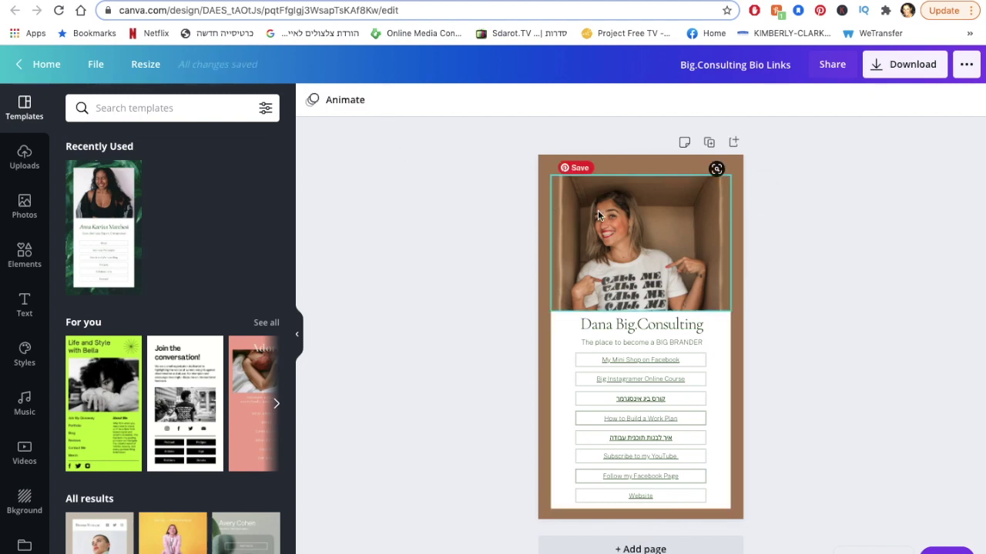
{"action": "mouse_move", "coordinate": [640, 243]}
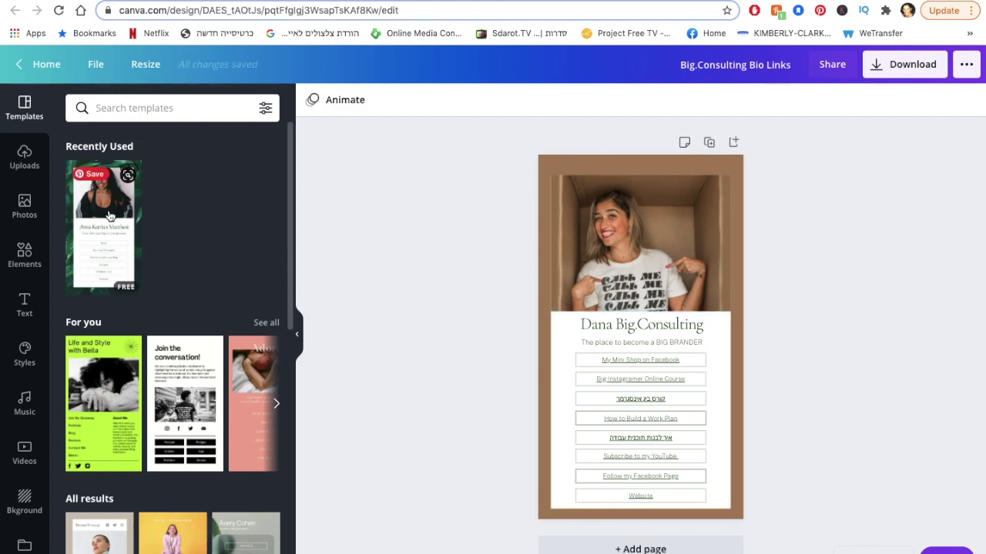
{"action": "mouse_move", "coordinate": [603, 243]}
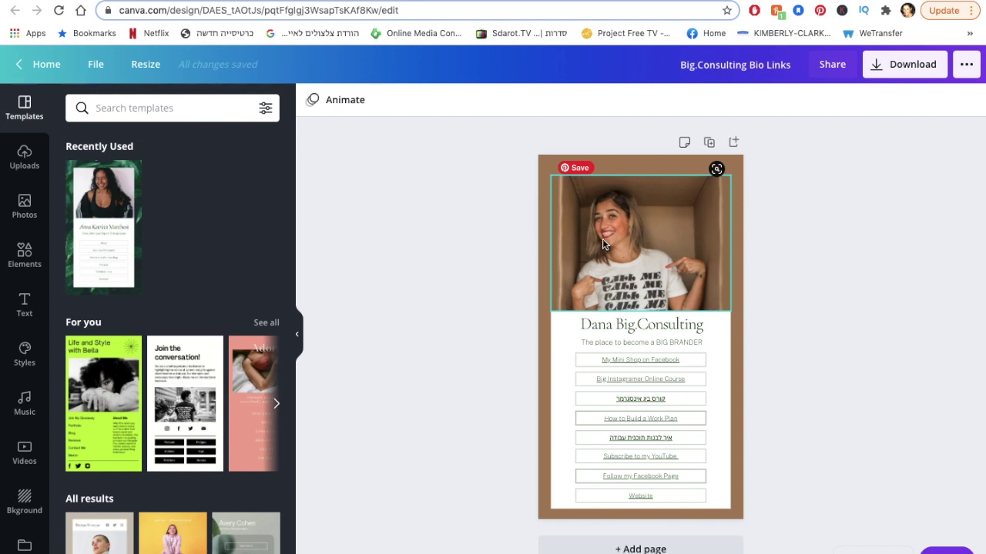
{"action": "left_click", "coordinate": [603, 220]}
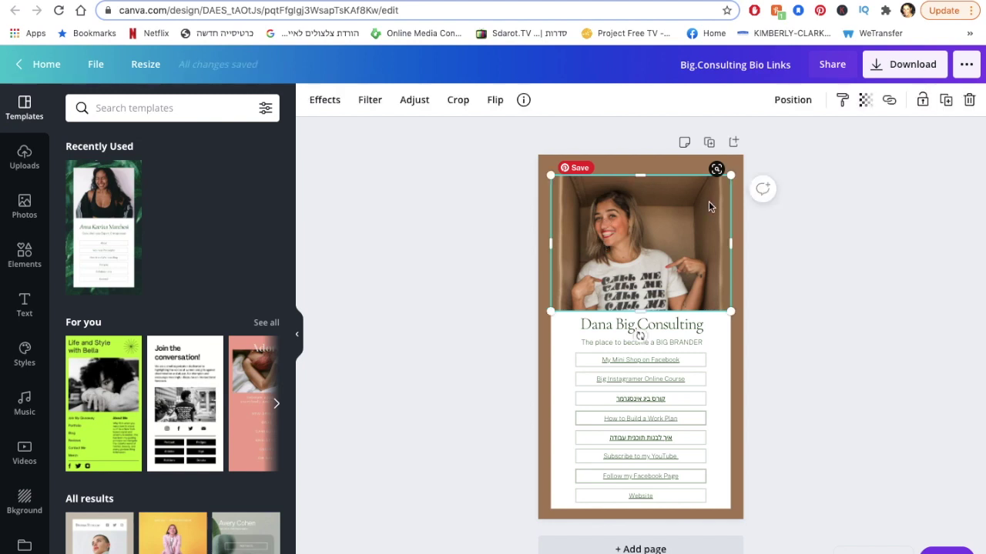
{"action": "left_click", "coordinate": [744, 229]}
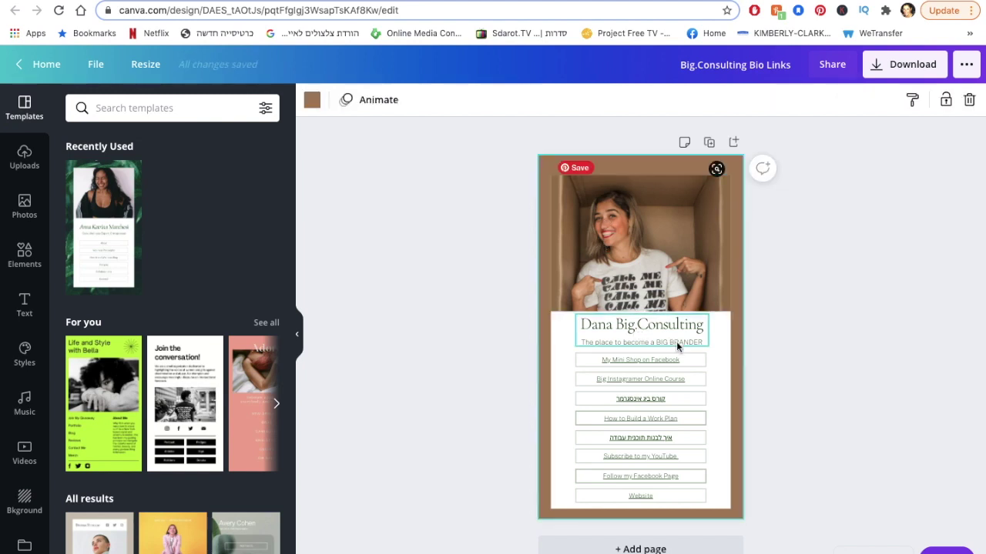
Zoom to 50% and select the 'My Mini Shop on Facebook' button.
{"action": "left_click", "coordinate": [861, 549]}
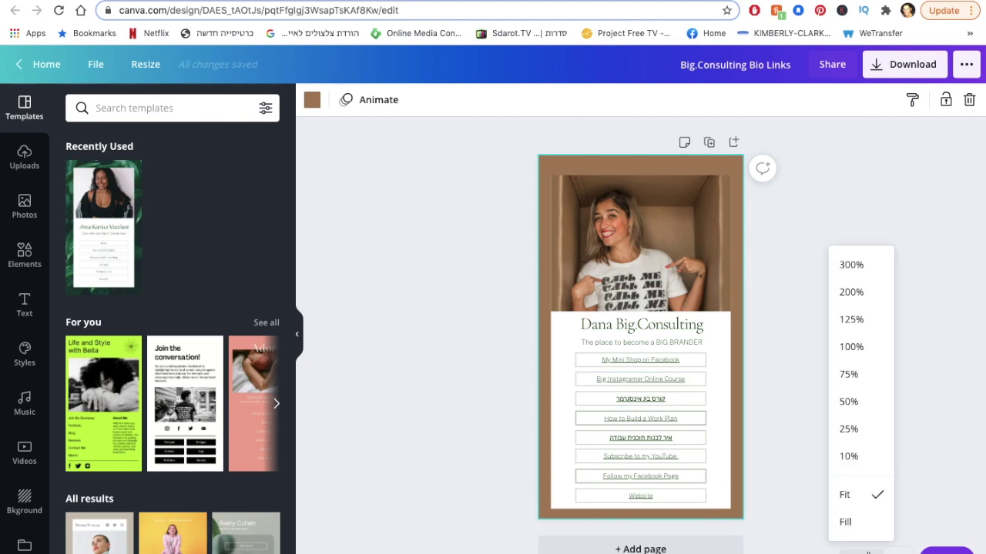
{"action": "left_click", "coordinate": [852, 410]}
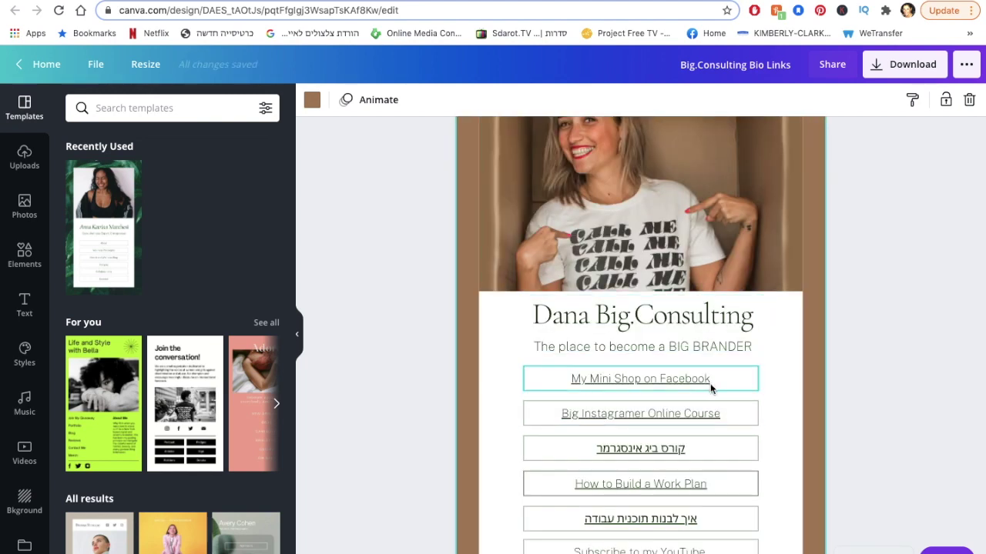
{"action": "scroll", "coordinate": [710, 383], "scroll_direction": "down", "scroll_amount": 3}
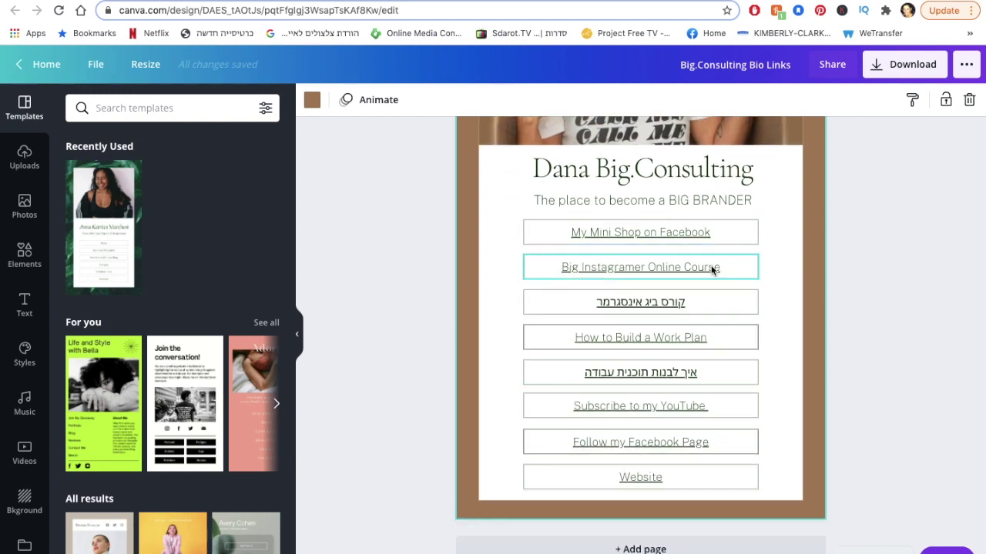
{"action": "left_click", "coordinate": [737, 235]}
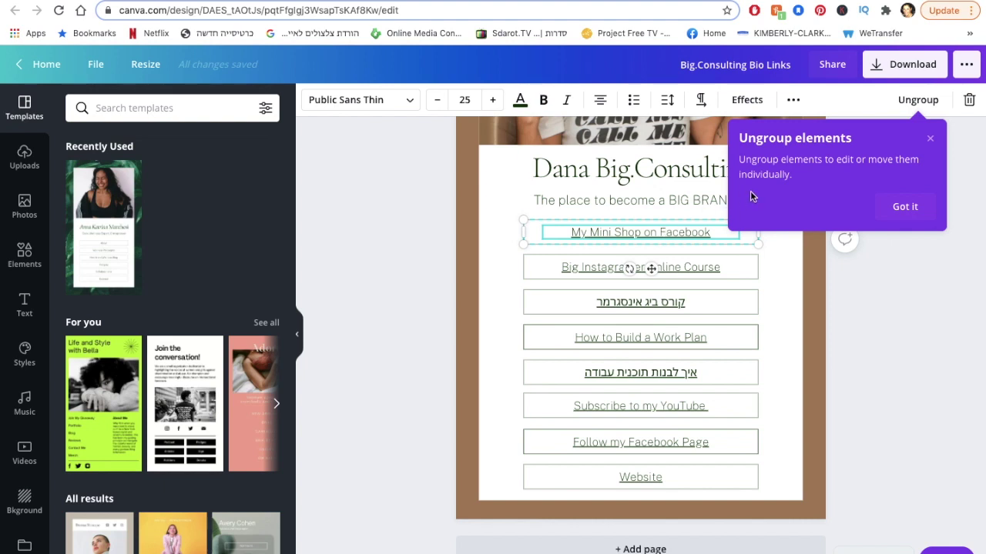
Link the 'My Mini Shop on Facebook' button text to the Facebook shop address.
{"action": "triple_click", "coordinate": [667, 232]}
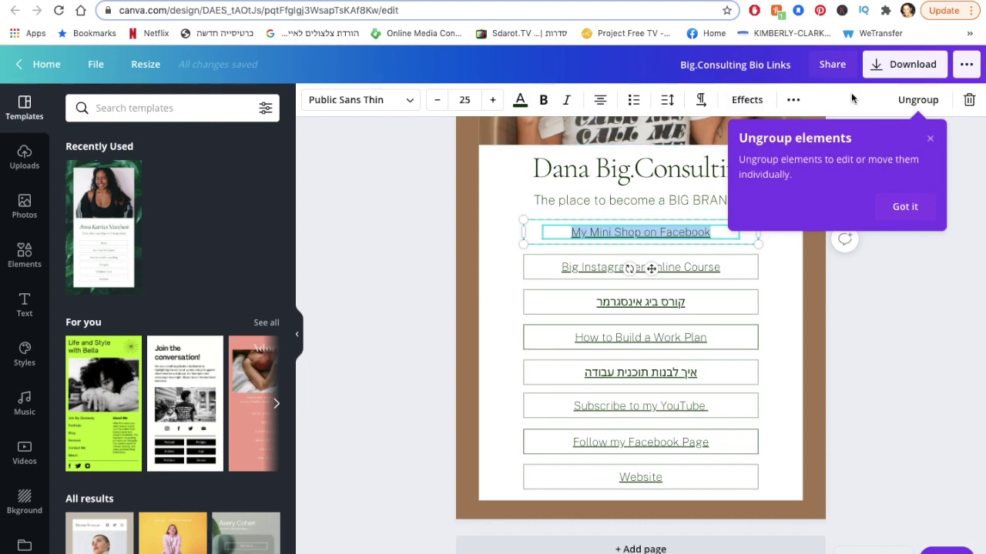
{"action": "left_click", "coordinate": [791, 101]}
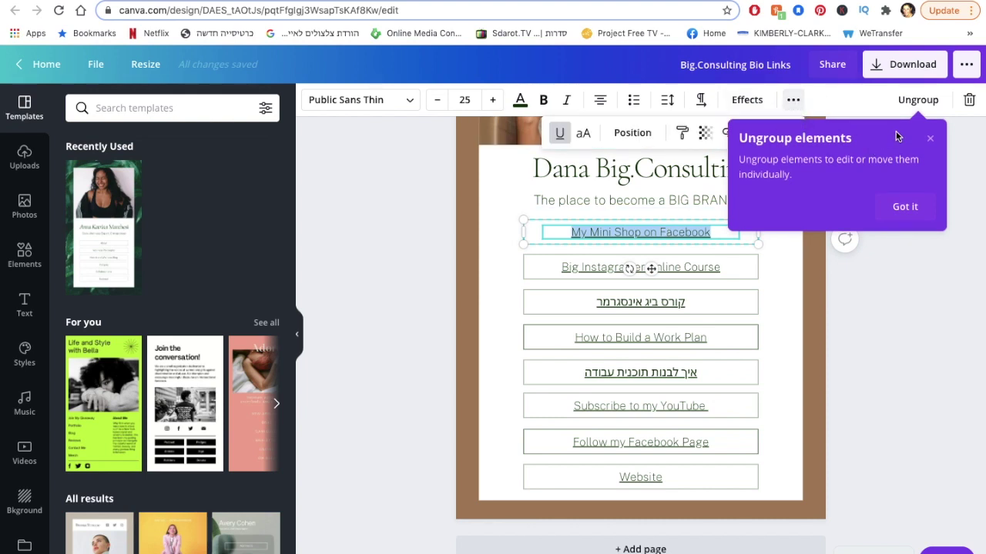
{"action": "left_click", "coordinate": [937, 141]}
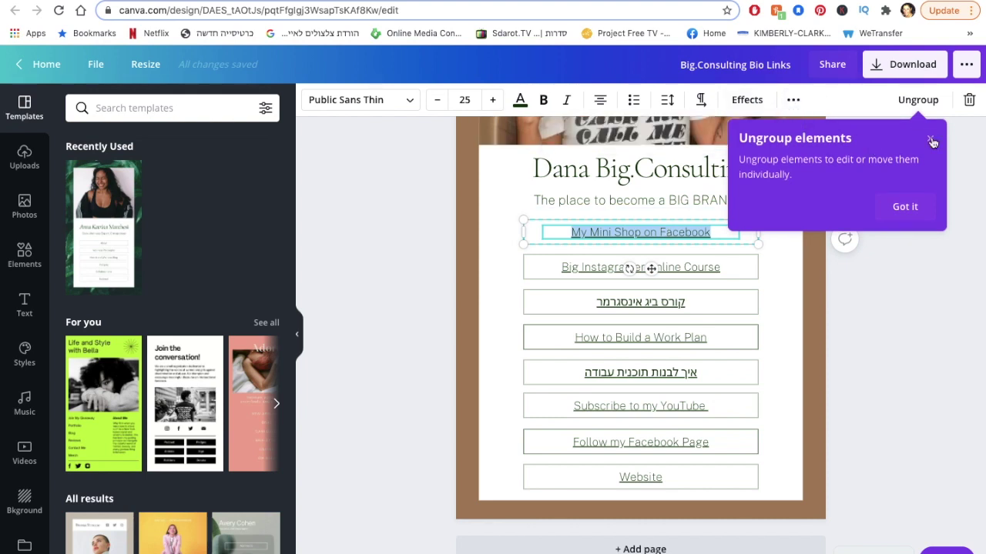
{"action": "left_click", "coordinate": [910, 209]}
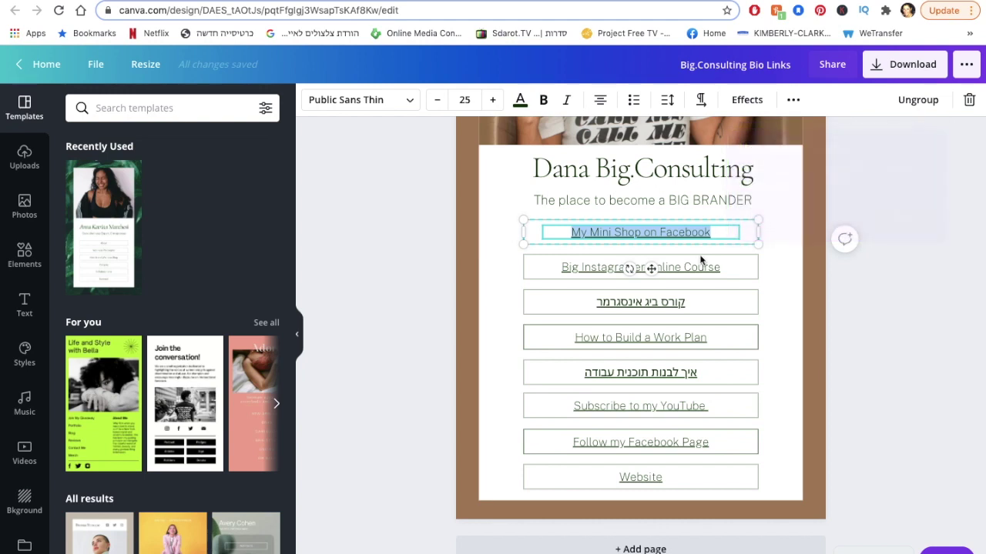
{"action": "left_click", "coordinate": [793, 101]}
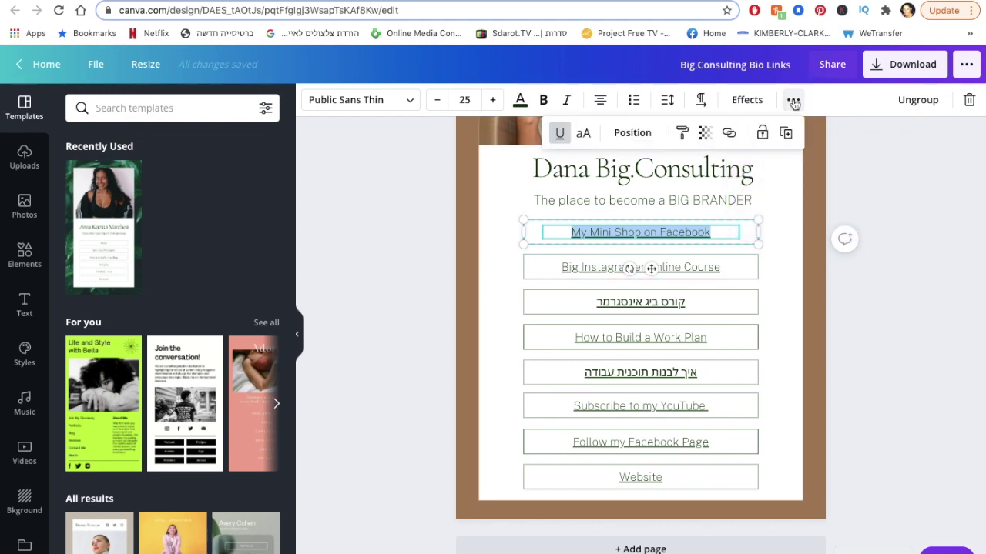
{"action": "left_click", "coordinate": [730, 135]}
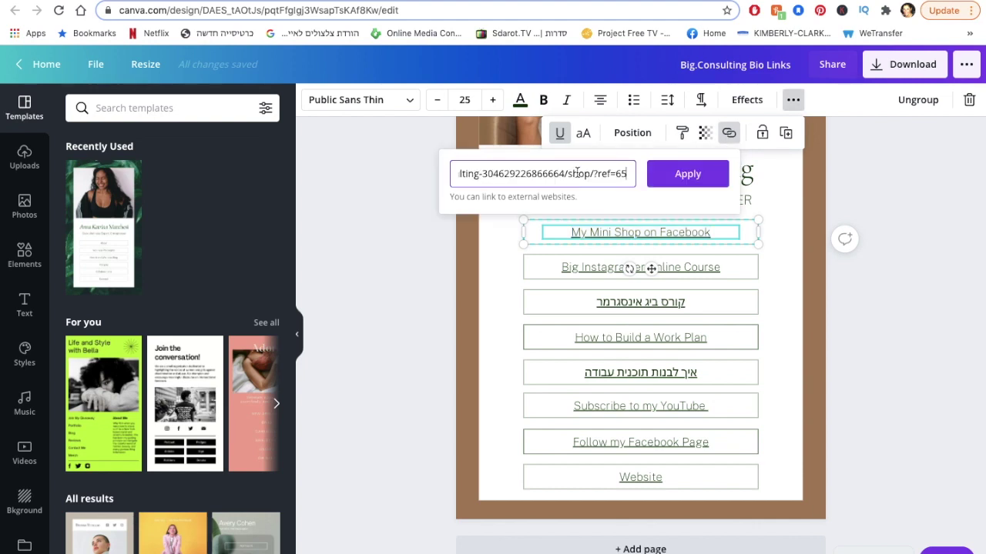
{"action": "left_click", "coordinate": [688, 176]}
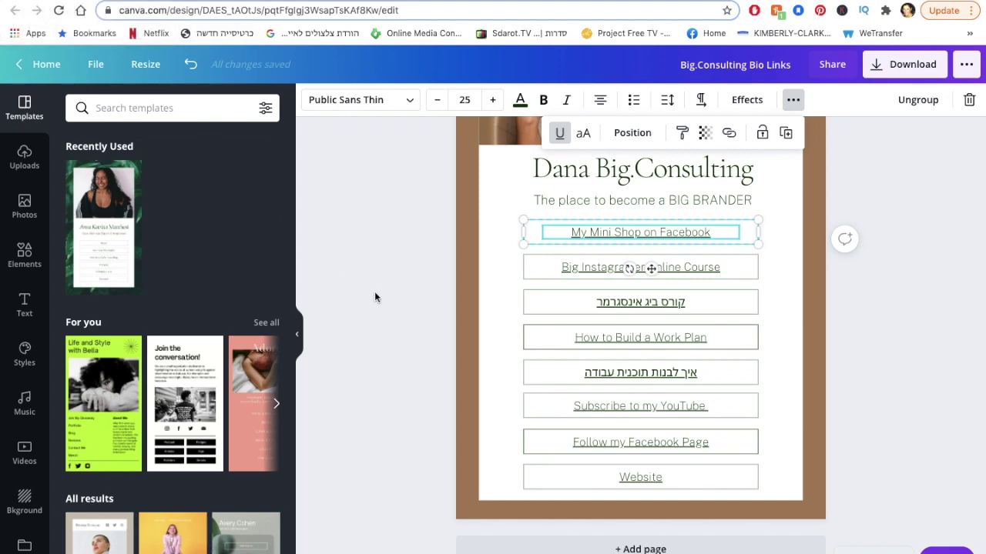
{"action": "scroll", "coordinate": [374, 293], "scroll_direction": "up", "scroll_amount": 3}
Return to the bio link website results and browse to the Blue and Pink apparel template.
{"action": "scroll", "coordinate": [374, 292], "scroll_direction": "down", "scroll_amount": 3}
{"action": "key", "text": "ctrl+shift+Tab"}
{"action": "scroll", "coordinate": [530, 297], "scroll_direction": "down", "scroll_amount": 8}
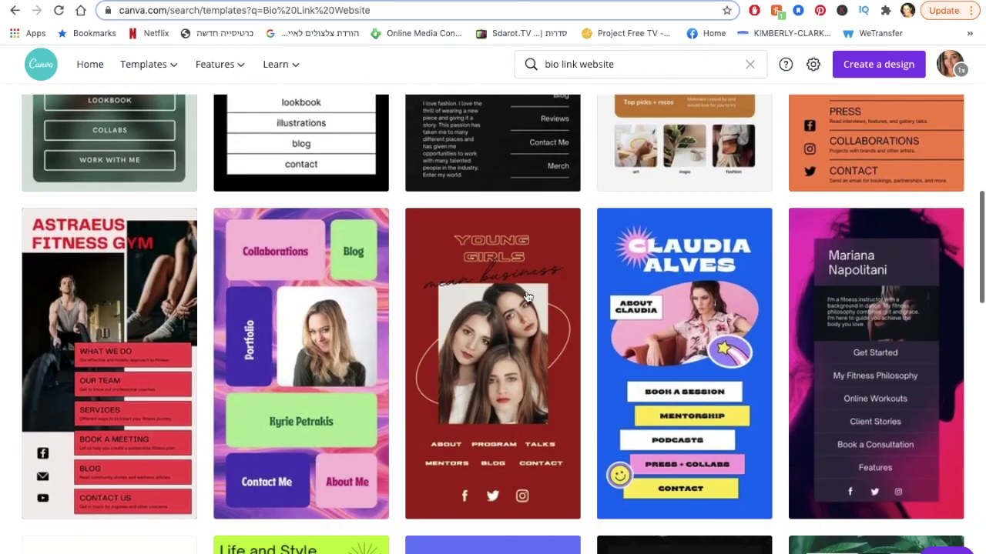
{"action": "scroll", "coordinate": [530, 297], "scroll_direction": "down", "scroll_amount": 6}
{"action": "scroll", "coordinate": [528, 297], "scroll_direction": "down", "scroll_amount": 3}
{"action": "scroll", "coordinate": [528, 297], "scroll_direction": "down", "scroll_amount": 4}
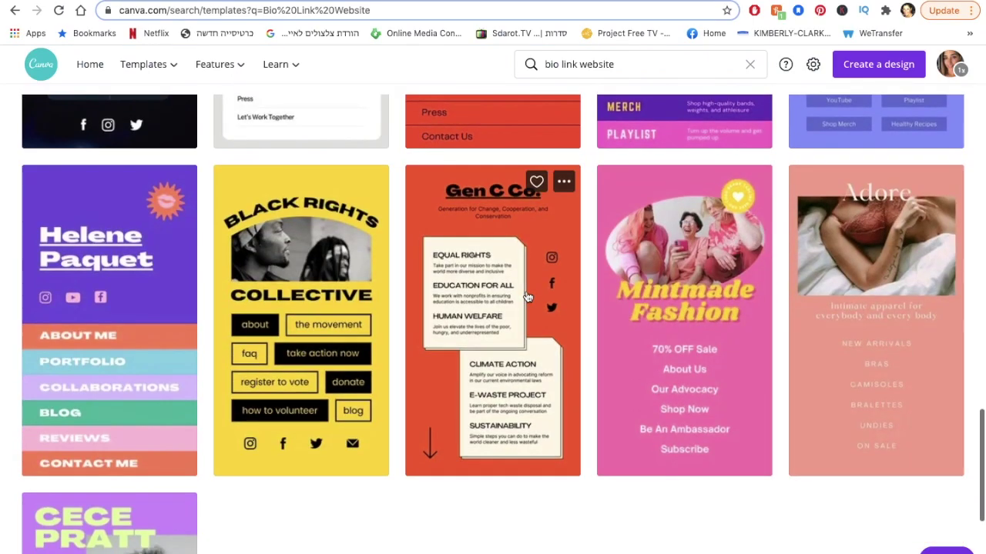
{"action": "scroll", "coordinate": [304, 330], "scroll_direction": "up", "scroll_amount": 3}
{"action": "scroll", "coordinate": [304, 330], "scroll_direction": "up", "scroll_amount": 1}
{"action": "scroll", "coordinate": [304, 329], "scroll_direction": "up", "scroll_amount": 3}
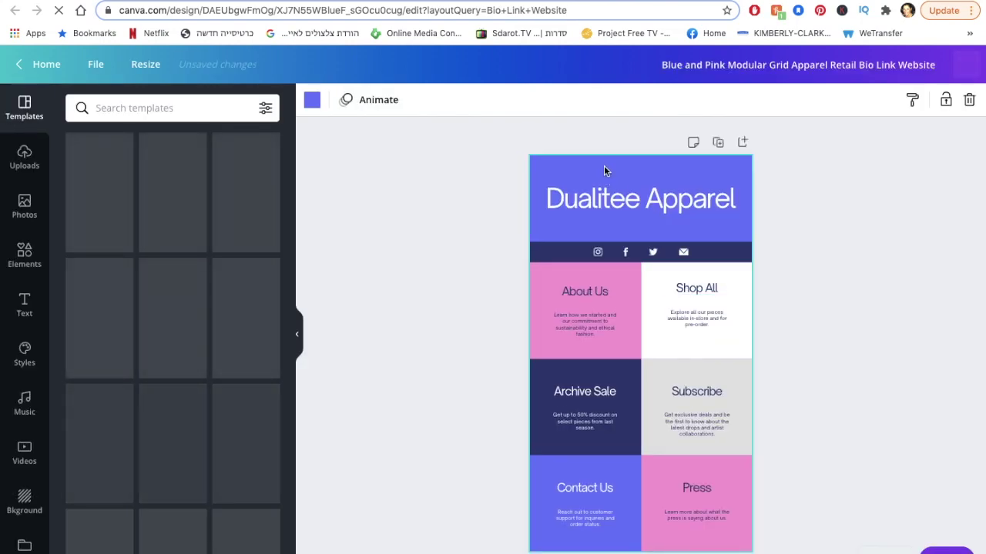
Look over the apparel template's background colour choices and social icons group.
{"action": "left_click", "coordinate": [312, 101]}
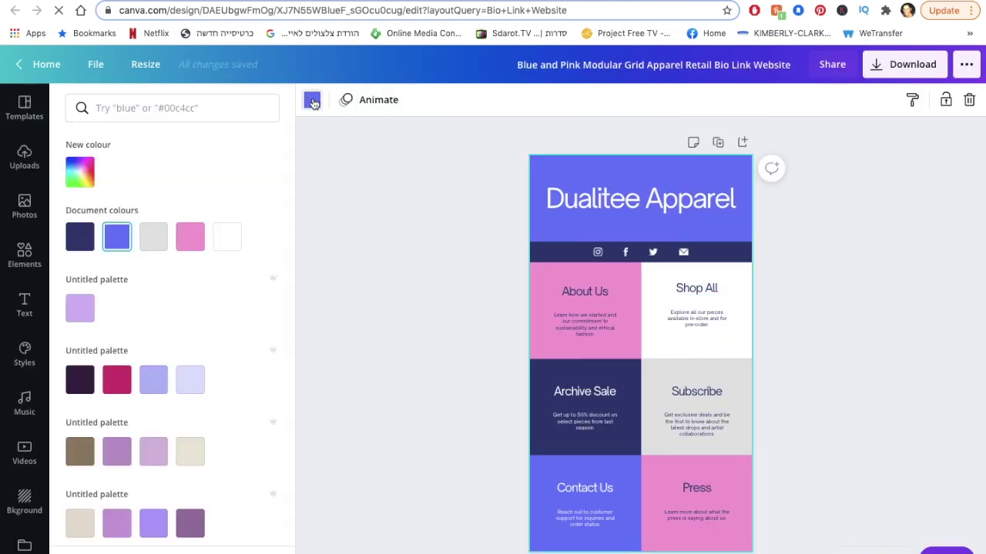
{"action": "left_click", "coordinate": [399, 274]}
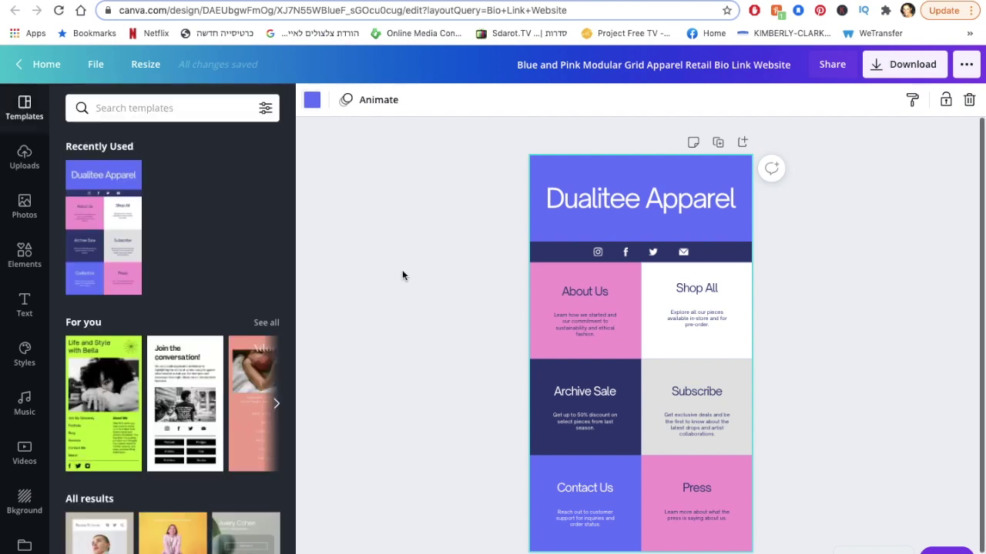
{"action": "left_click", "coordinate": [610, 251]}
{"action": "left_click", "coordinate": [454, 309]}
Open the link entry for the About Us heading, then dismiss it without a link.
{"action": "double_click", "coordinate": [595, 328]}
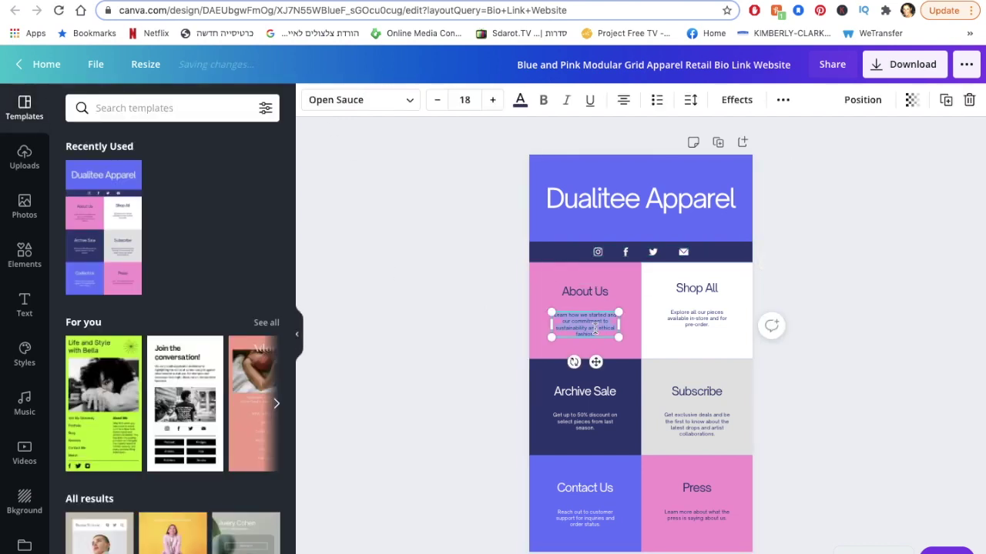
{"action": "double_click", "coordinate": [584, 291]}
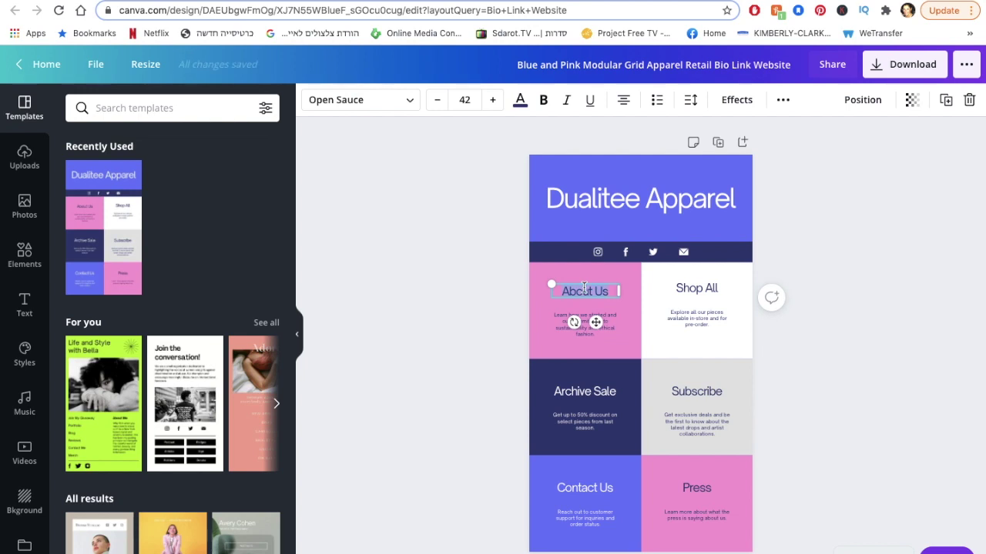
{"action": "left_click", "coordinate": [784, 101]}
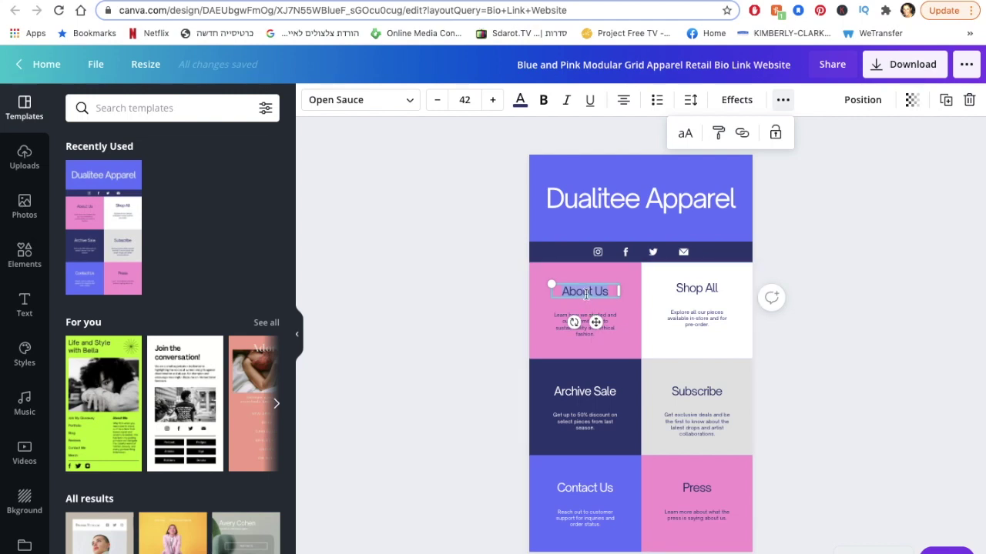
{"action": "left_click", "coordinate": [742, 133]}
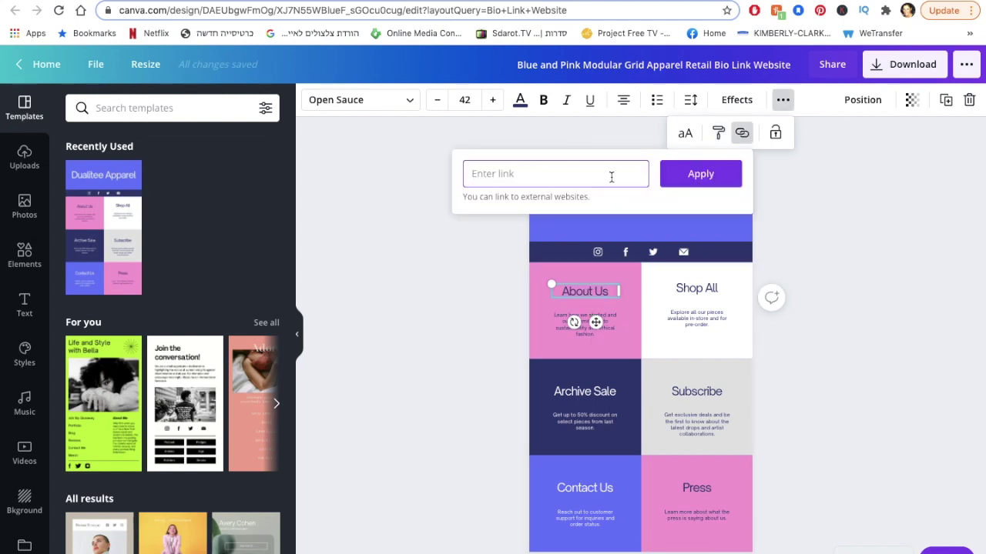
{"action": "left_click", "coordinate": [442, 318]}
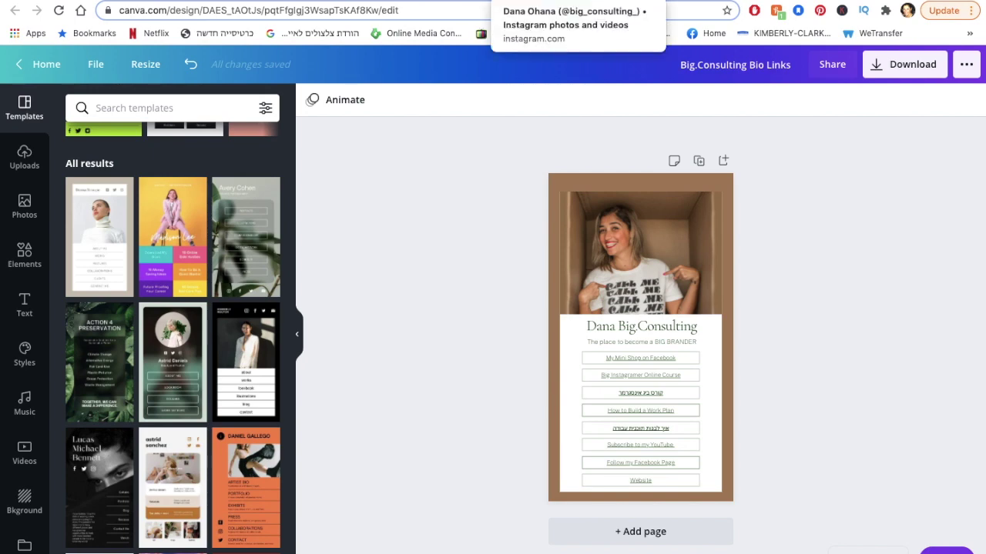
From Instagram, follow the 'Subscribe to my YouTube' button to the BIGCONSULTING channel, then close it.
{"action": "left_click", "coordinate": [577, 3]}
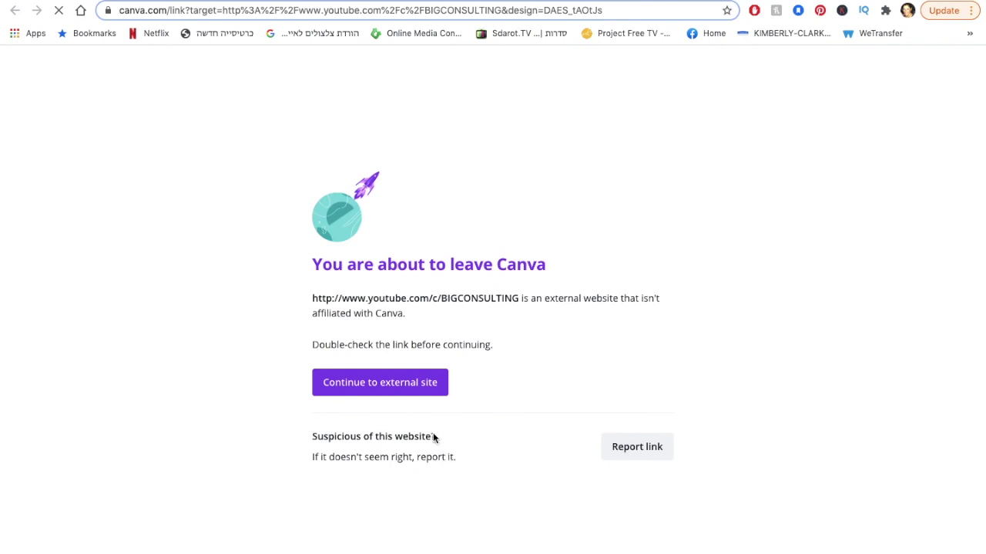
{"action": "left_click", "coordinate": [421, 385]}
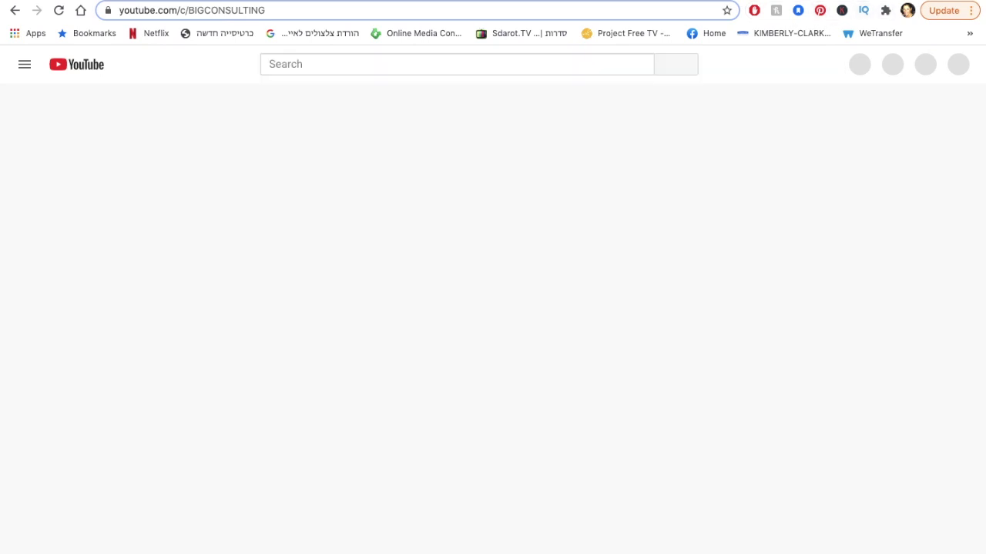
{"action": "key", "text": "ctrl+w"}
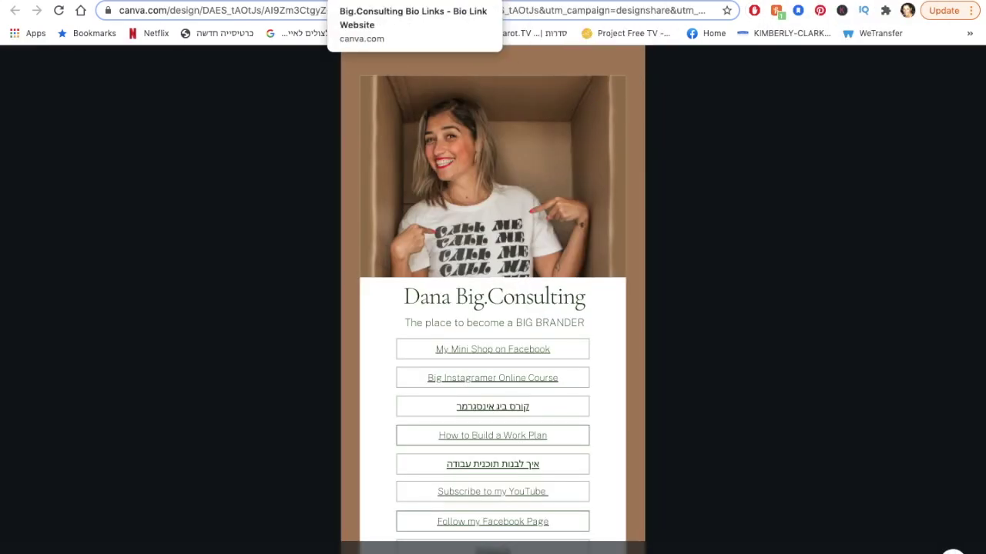
Change the design's share link access to 'view' and copy the link.
{"action": "left_click", "coordinate": [415, 1]}
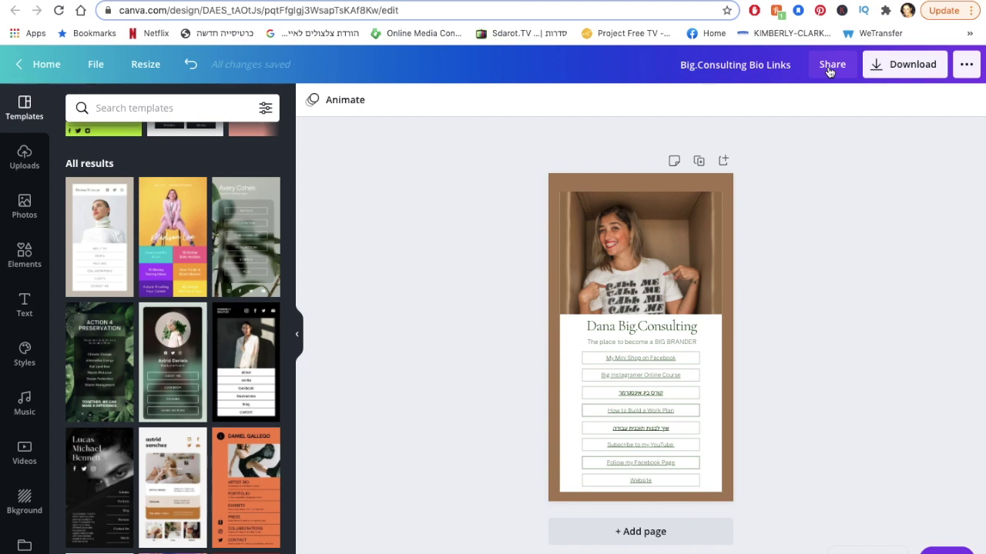
{"action": "left_click", "coordinate": [829, 71]}
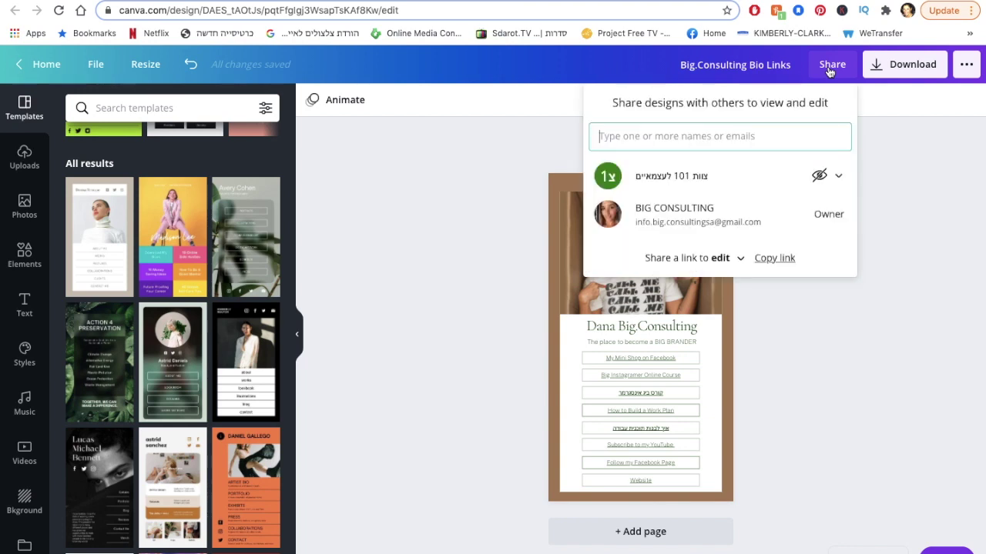
{"action": "left_click", "coordinate": [741, 260]}
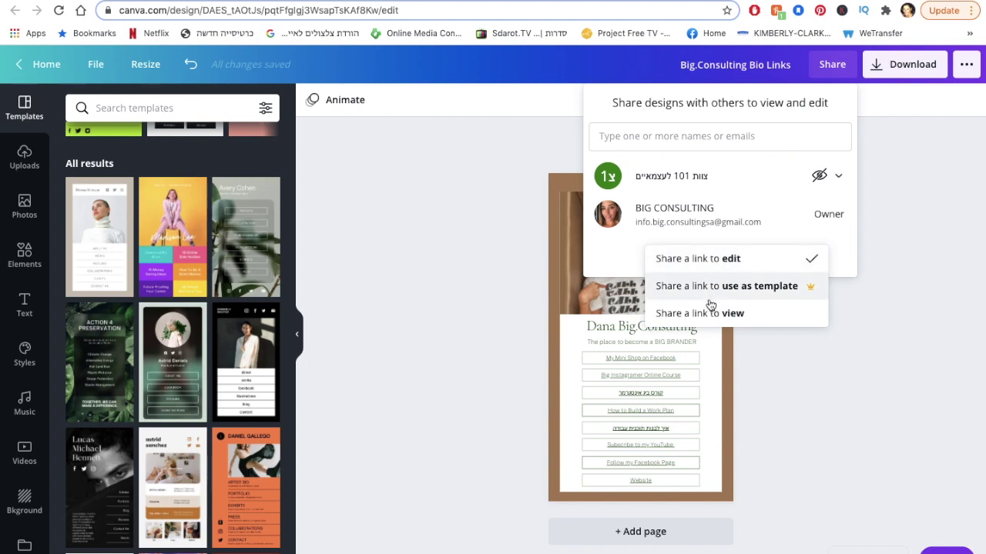
{"action": "left_click", "coordinate": [706, 313]}
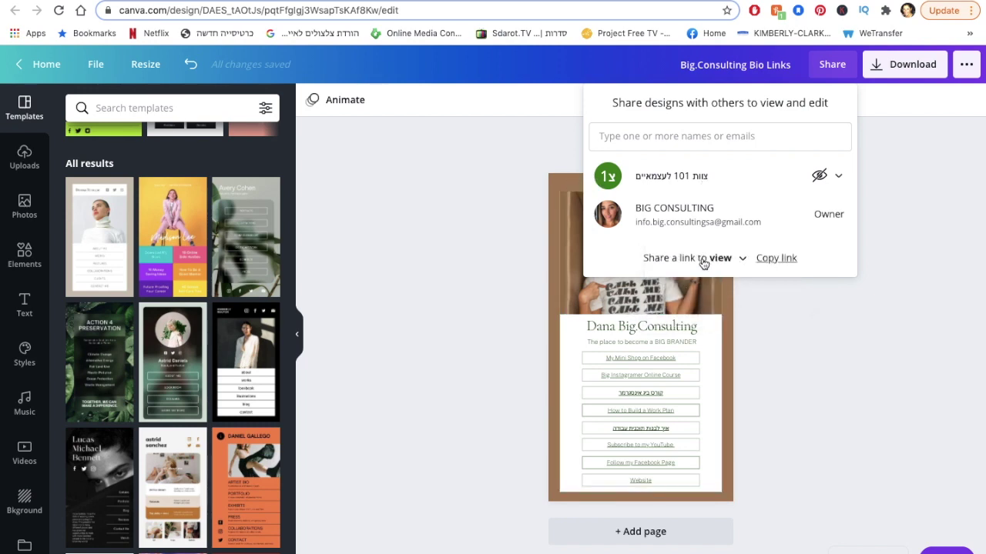
{"action": "left_click", "coordinate": [780, 260]}
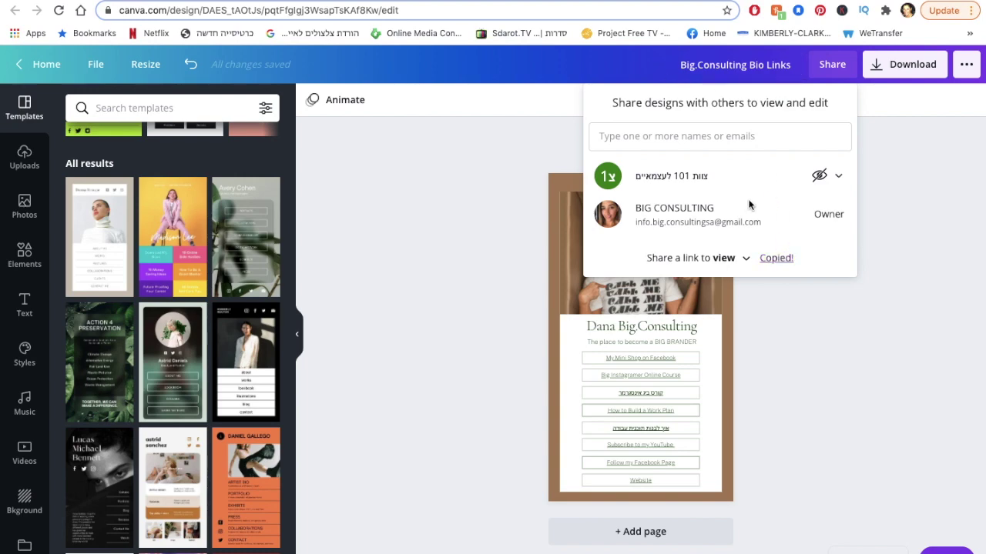
{"action": "key", "text": "ctrl+Tab"}
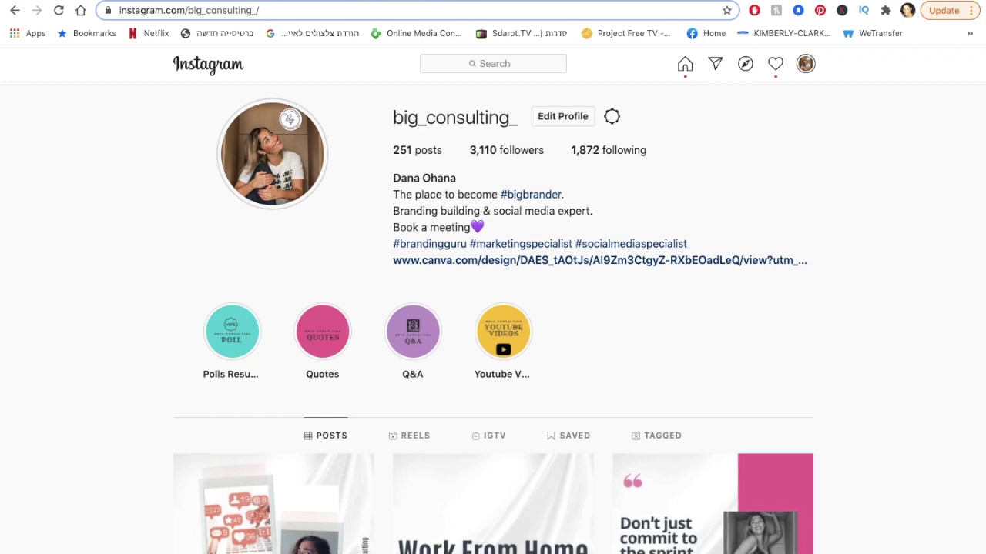
Return to the Big.Consulting design in Canva and close the Share panel.
{"action": "left_click", "coordinate": [386, 2]}
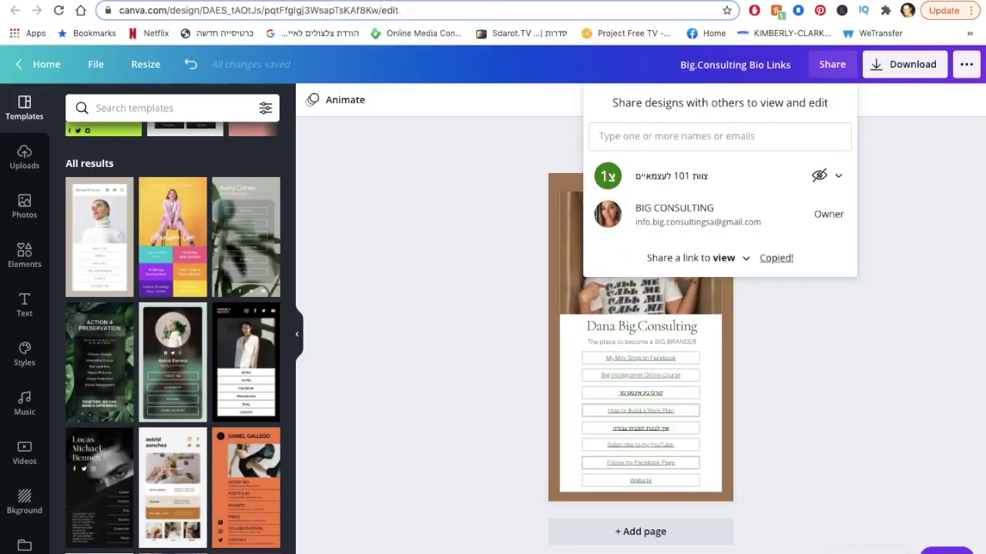
{"action": "left_click", "coordinate": [395, 244]}
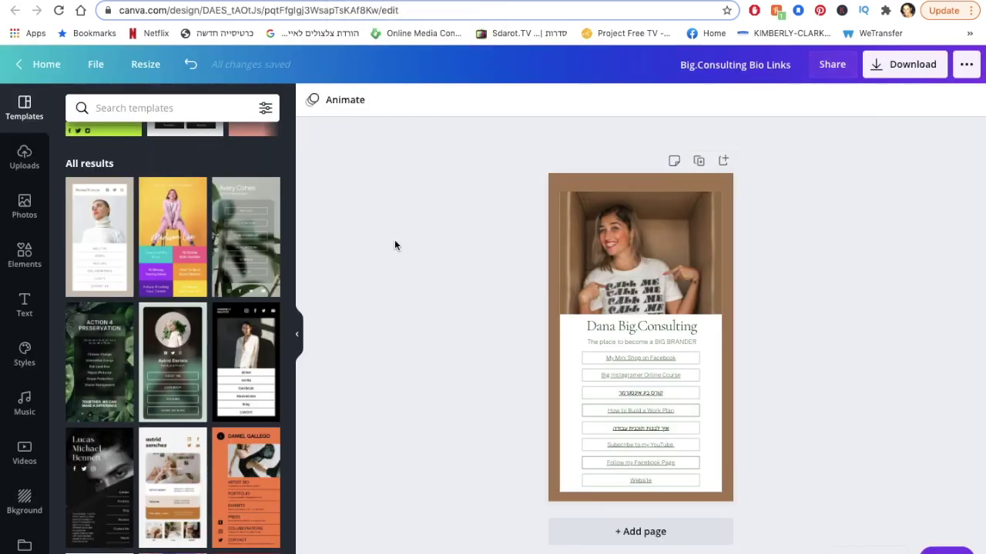